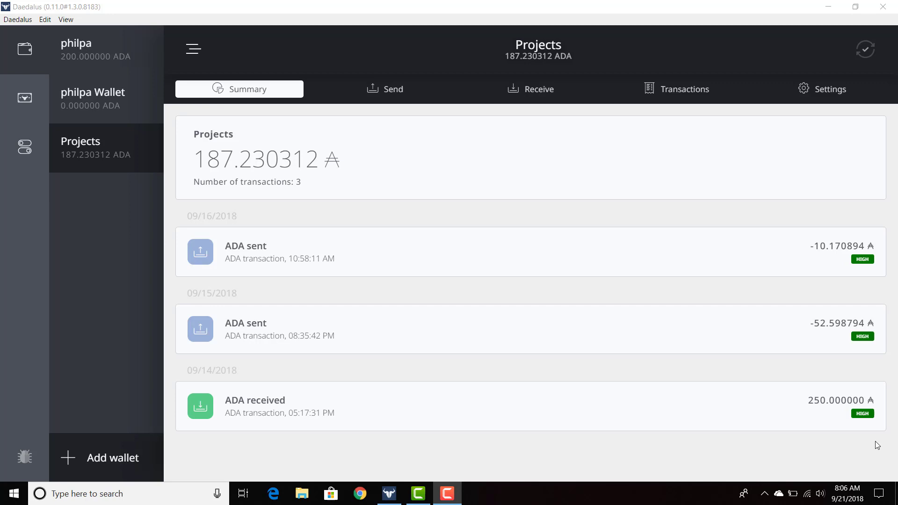
# - Start adding a wallet and choose to restore an existing one
pyautogui.click(81, 463)
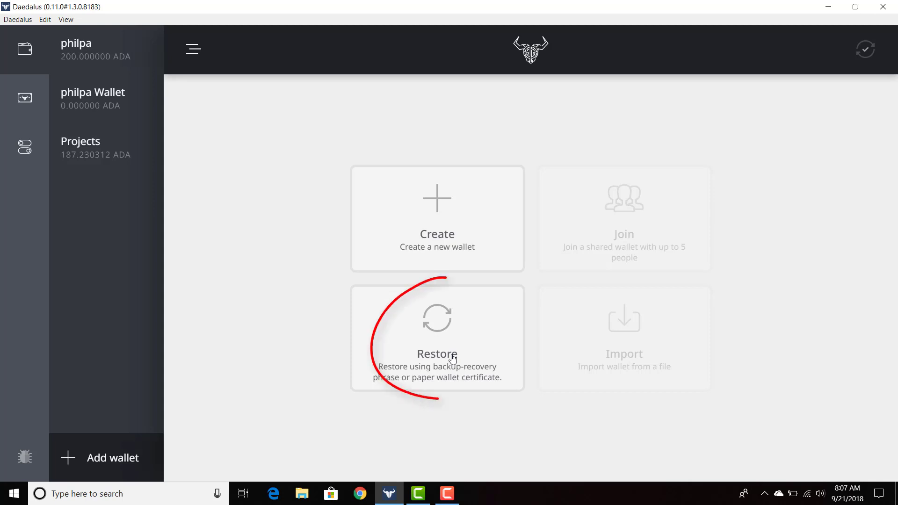
pyautogui.click(452, 359)
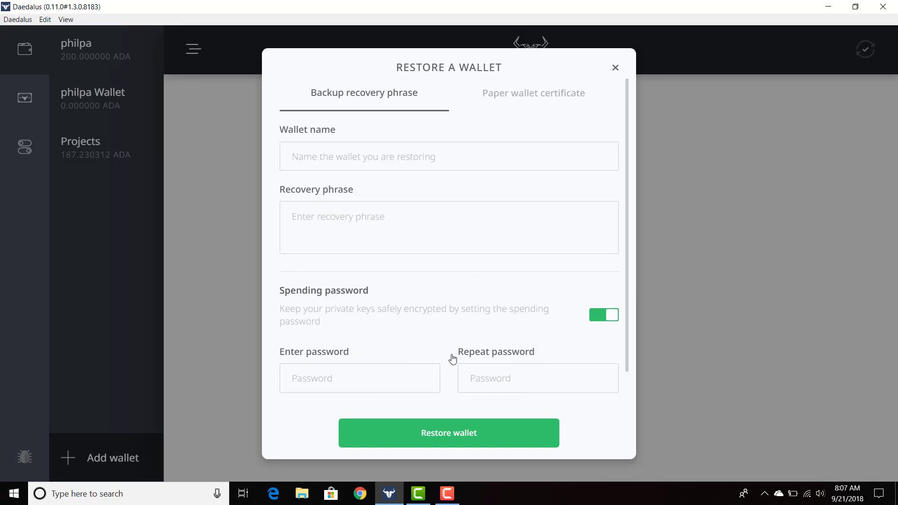
# - Switch to paper wallet certificate, name it 'Paper Wallet Restore' and enter the recovery words
pyautogui.click(579, 105)
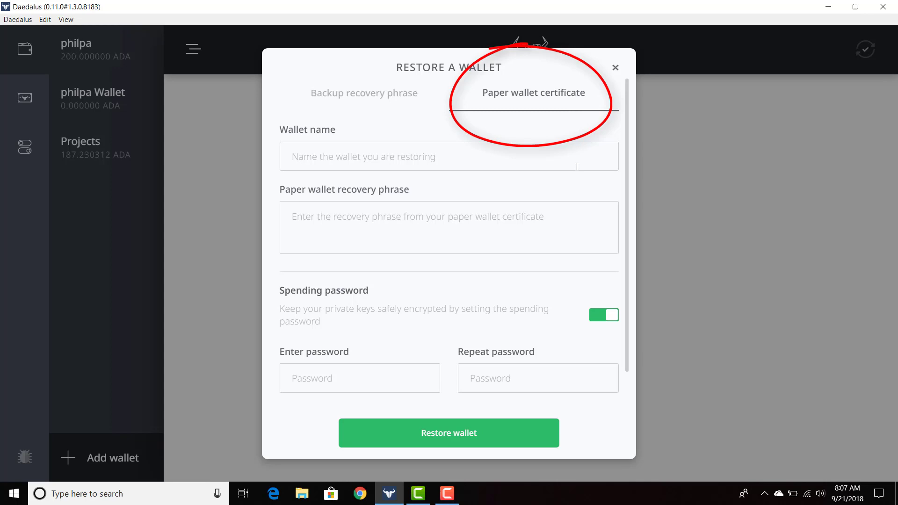
pyautogui.click(525, 159)
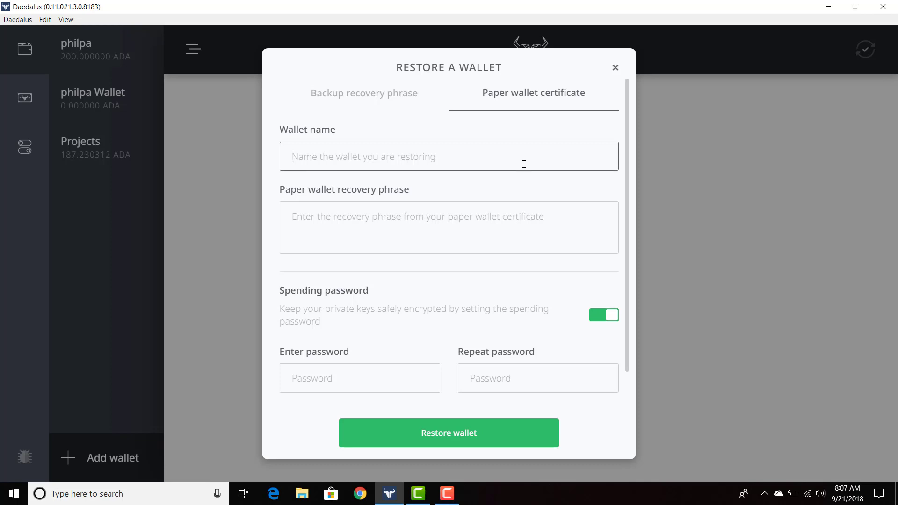
pyautogui.write('Paper')
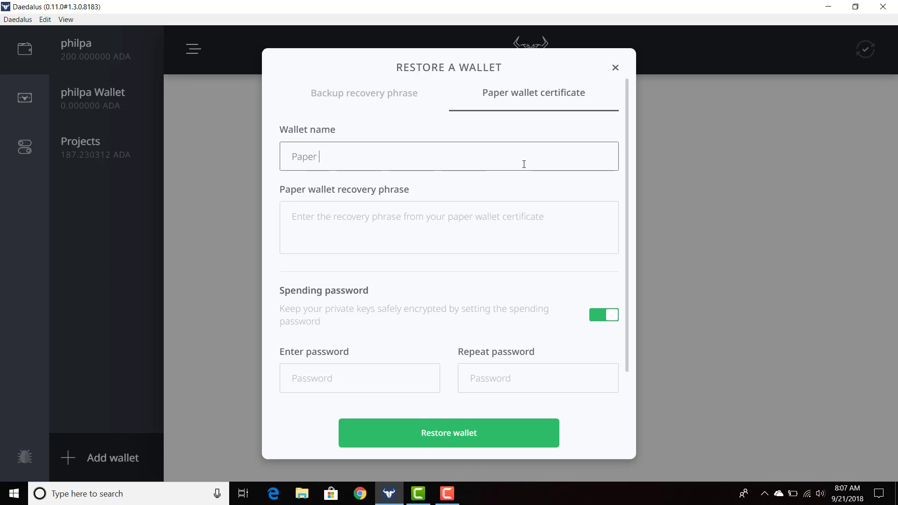
pyautogui.write(' Wallet Restor')
pyautogui.write('e')
pyautogui.click(497, 222)
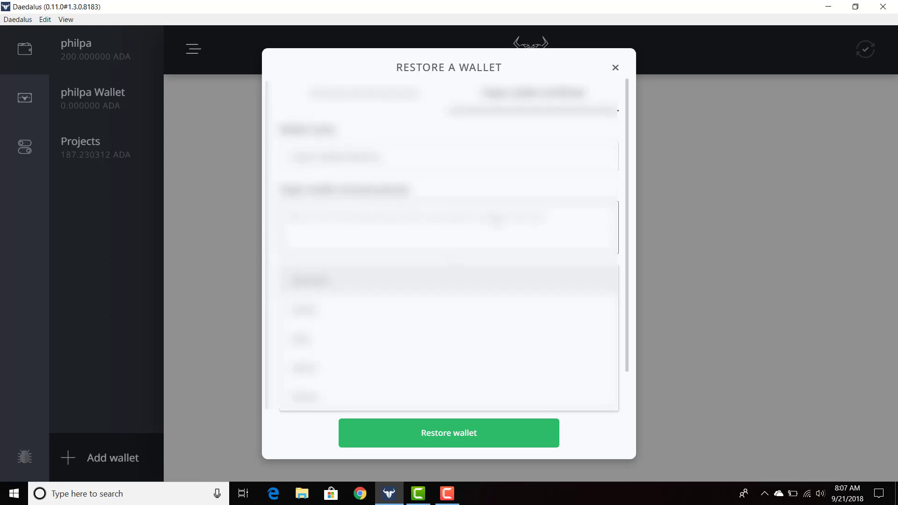
pyautogui.write('word')
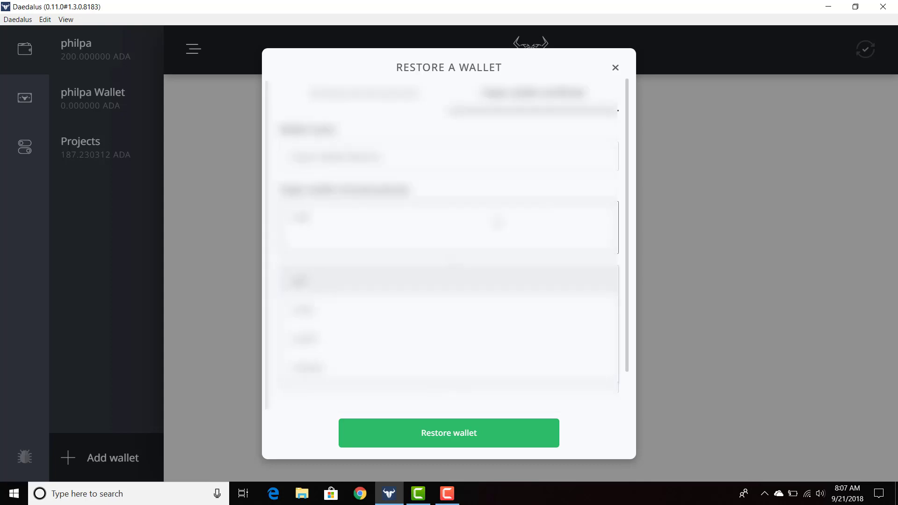
pyautogui.press('Return')
pyautogui.write('word')
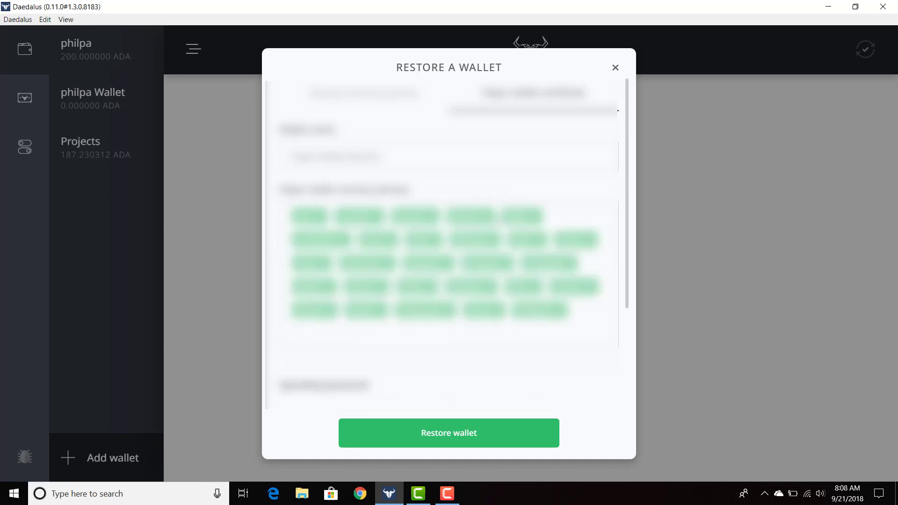
pyautogui.scroll(-3, 450, 239)
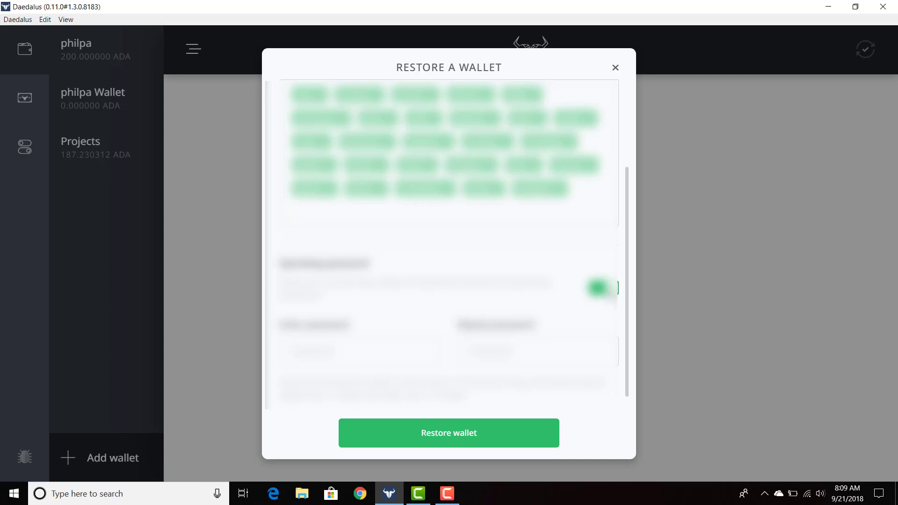
pyautogui.scroll(3, 618, 289)
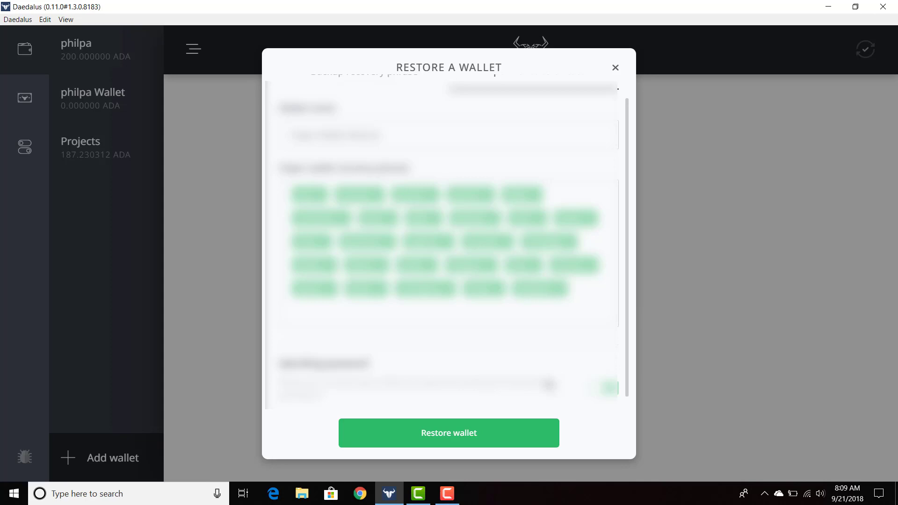
# - Restore the wallet so Paper Wallet Restore shows 10 ADA and one received transaction
pyautogui.click(514, 429)
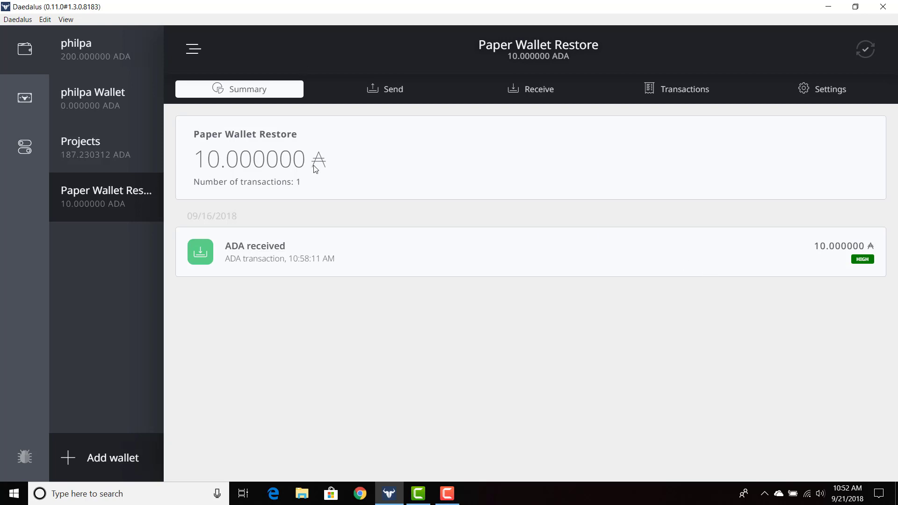
# - Show the Send form of Paper Wallet Restore with blank receiver and amount
pyautogui.click(386, 89)
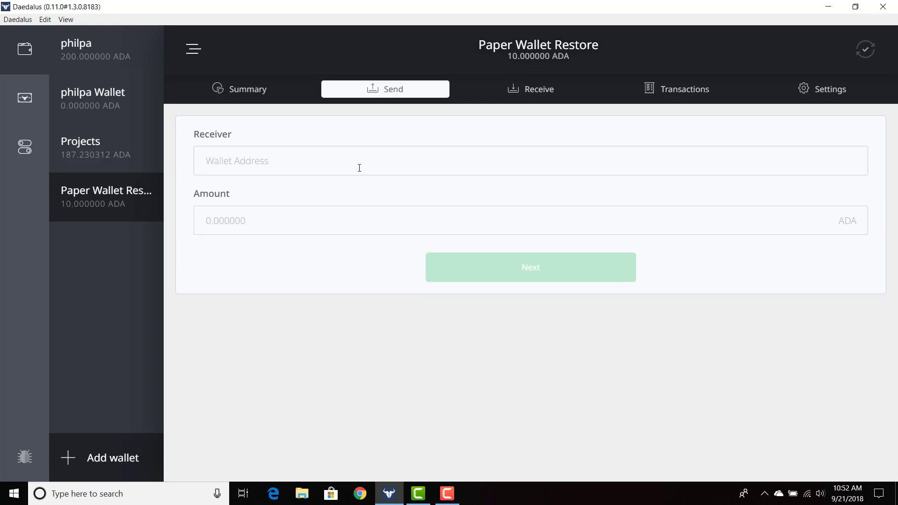